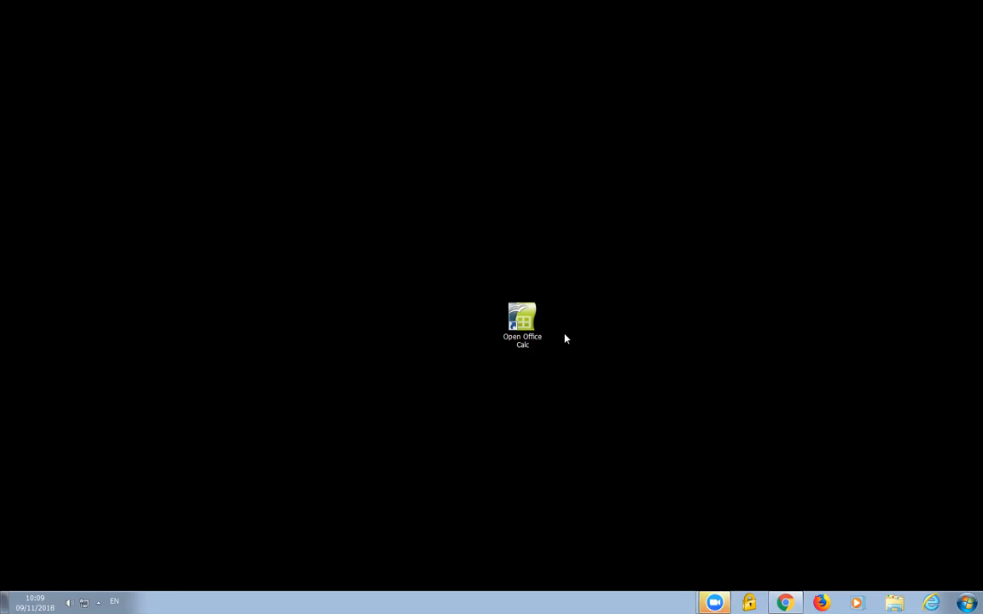
- Search the computer's programs for "calc" and open OpenOffice Calc with a blank spreadsheet
left_click(523, 322)
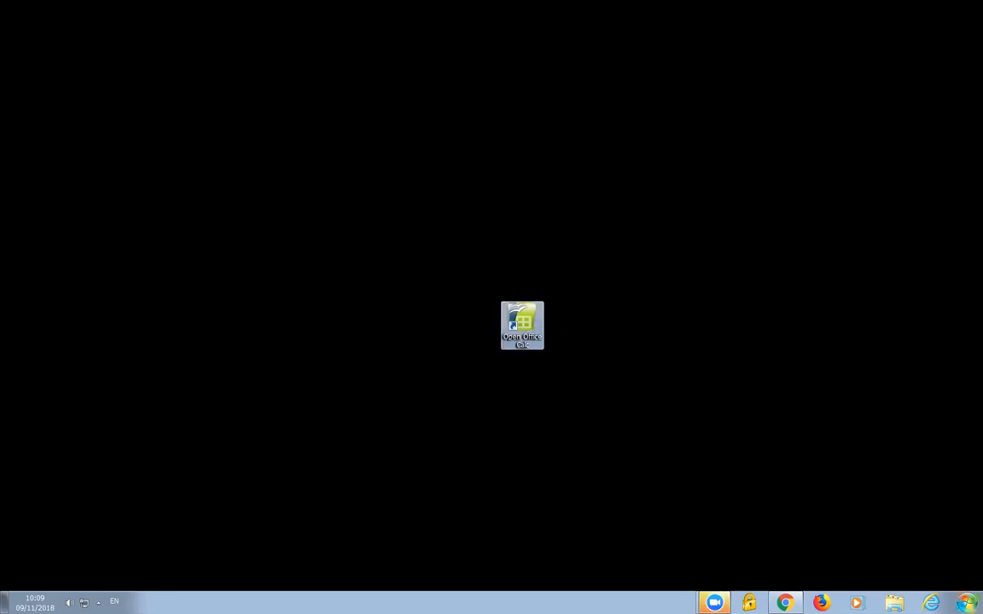
left_click(966, 602)
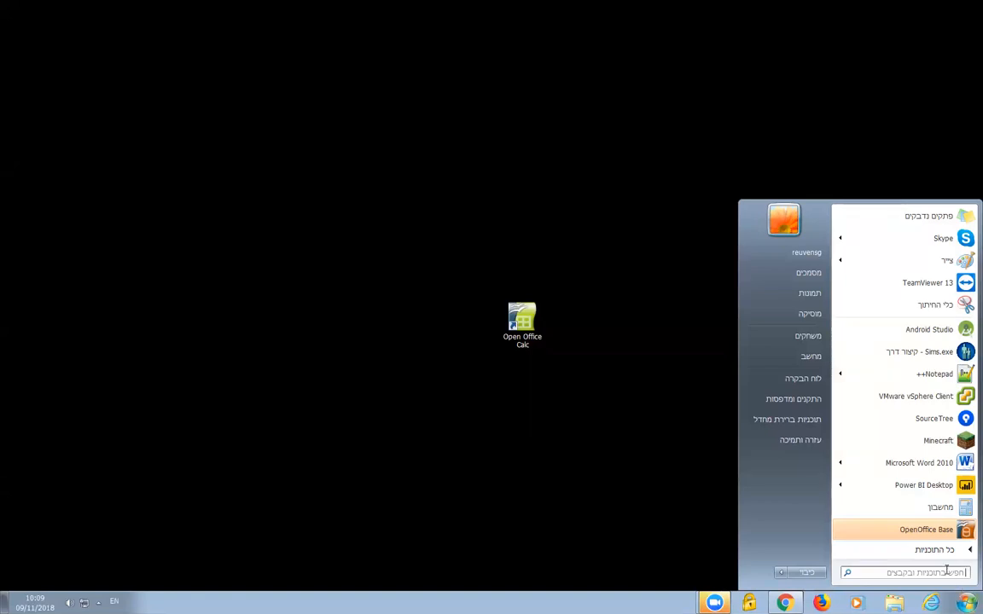
type("calc")
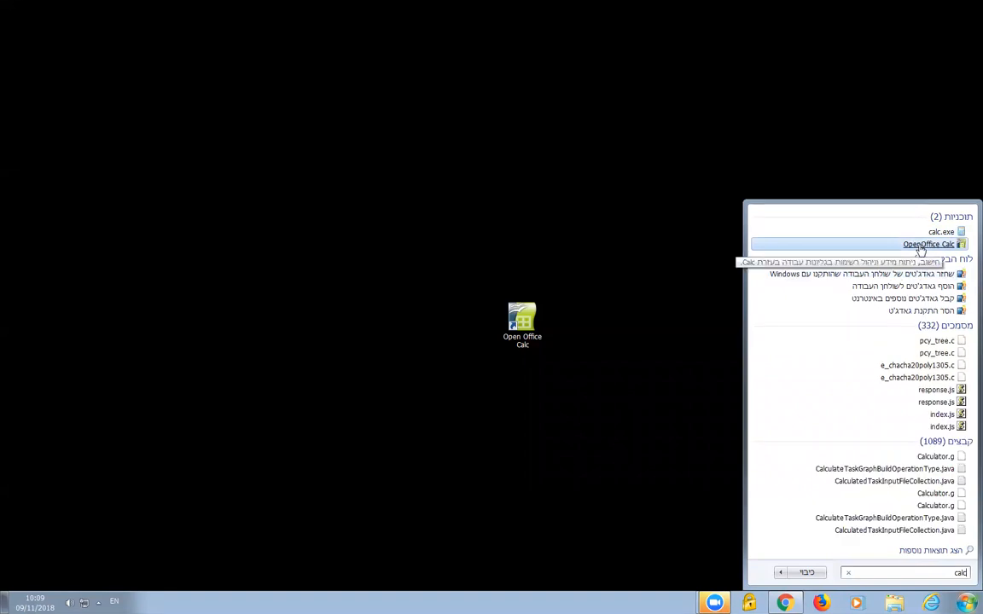
left_click(920, 247)
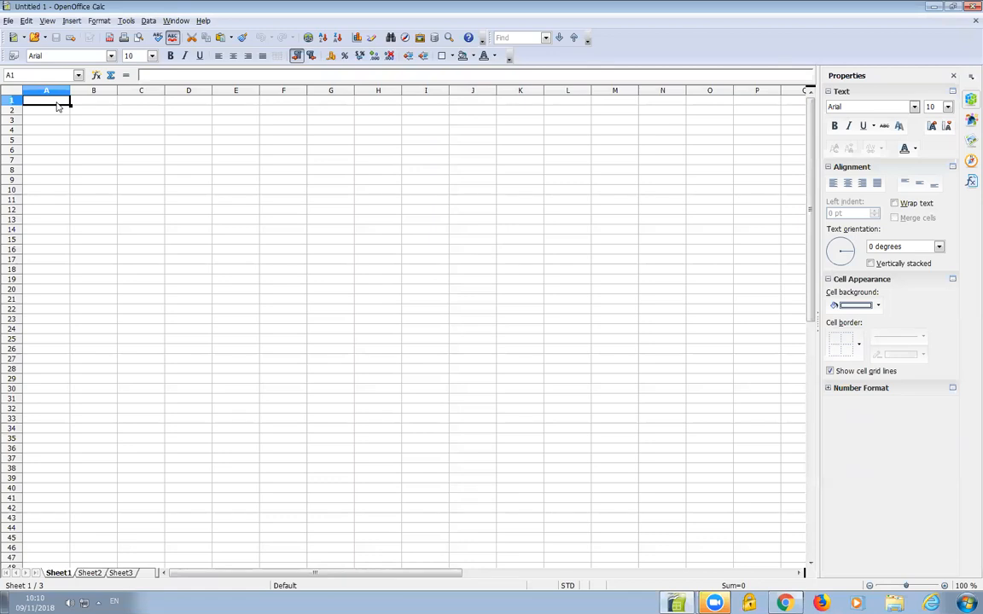
- Enter the column headings Numbers, Money and Pecentages in cells A1, B1 and C1
type("Nube")
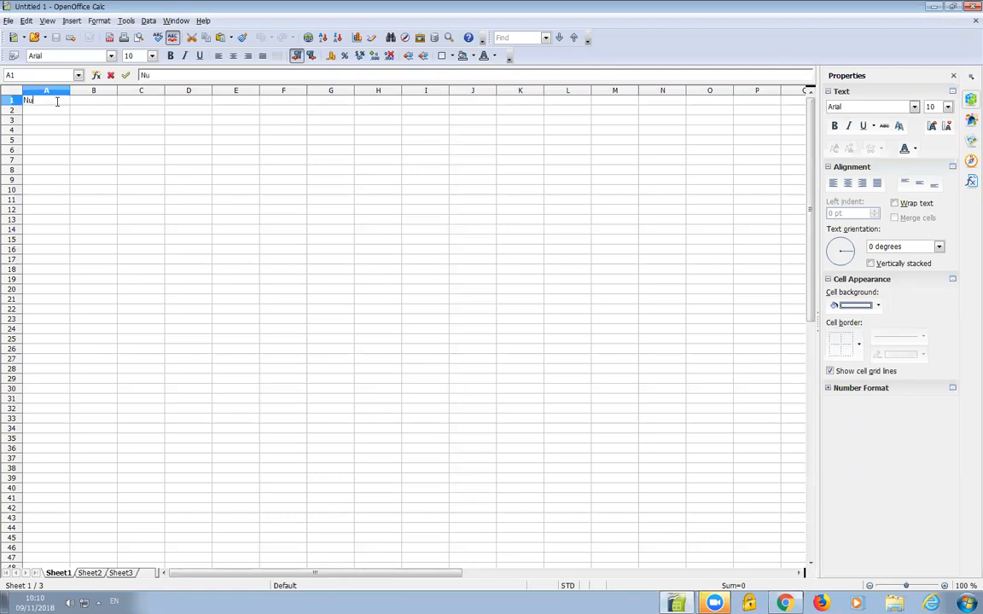
key("BackSpace")
key("BackSpace")
key("BackSpace")
type("mbers")
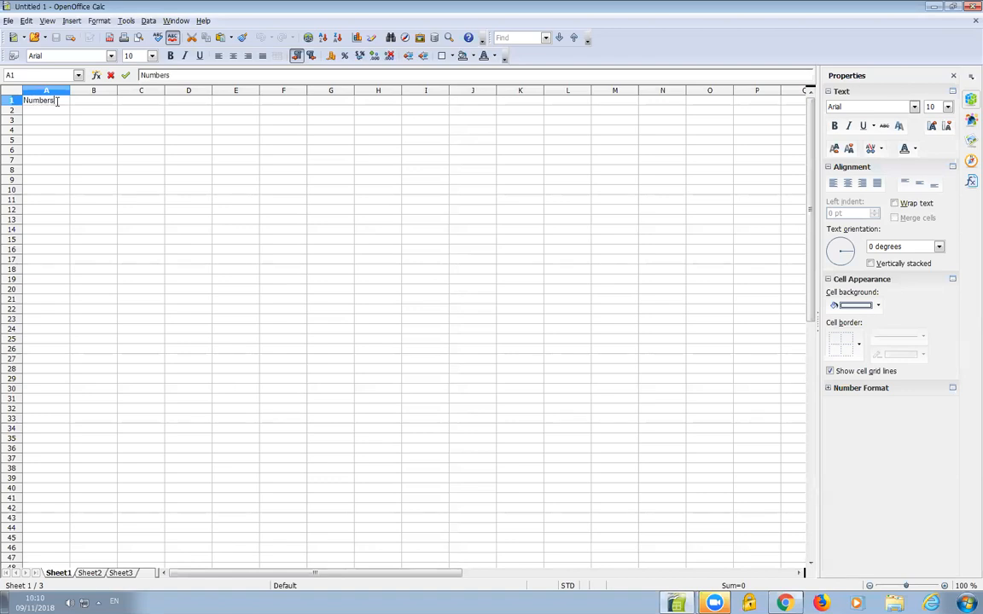
left_click(100, 103)
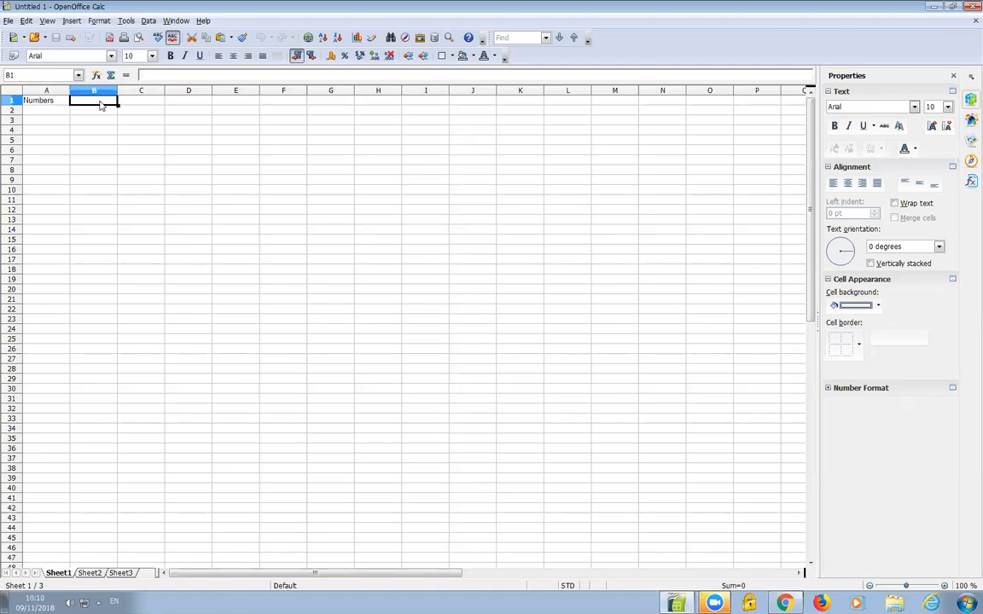
type("Money")
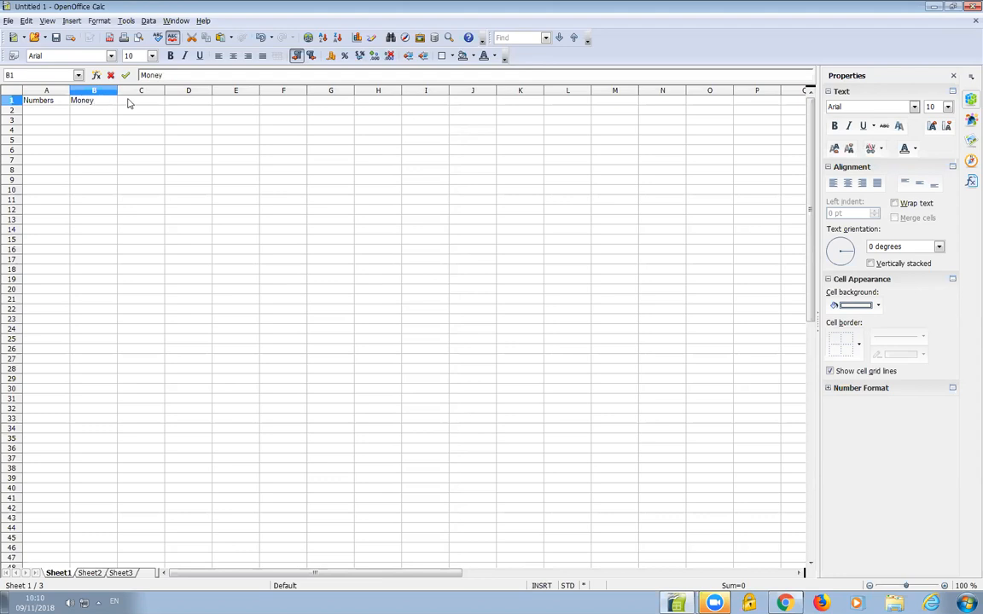
left_click(128, 102)
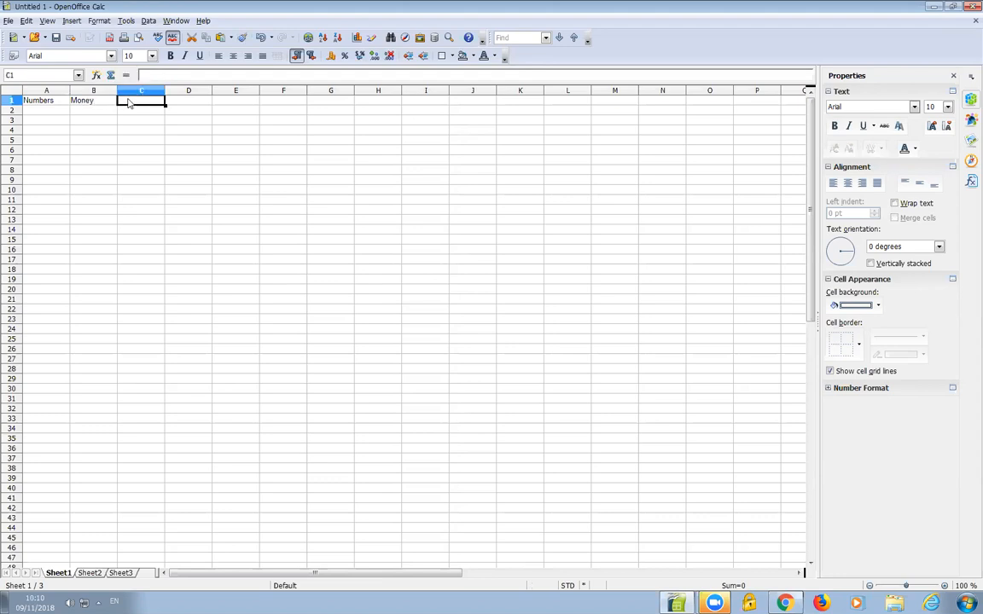
type("Pecentages")
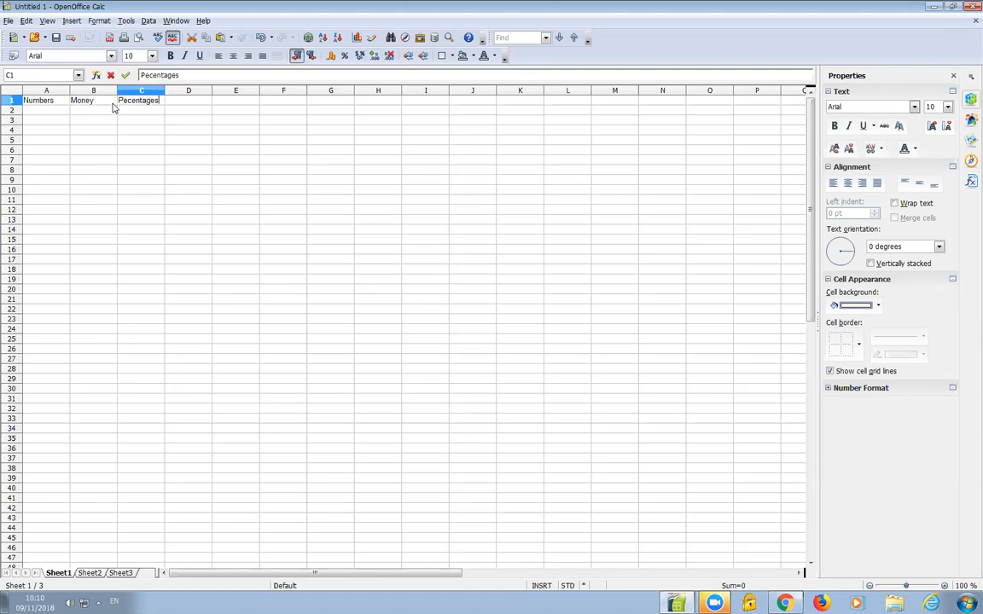
- Enter the values 1, 2 and 3 in cells A2 to A4 under the Numbers heading
left_click(58, 113)
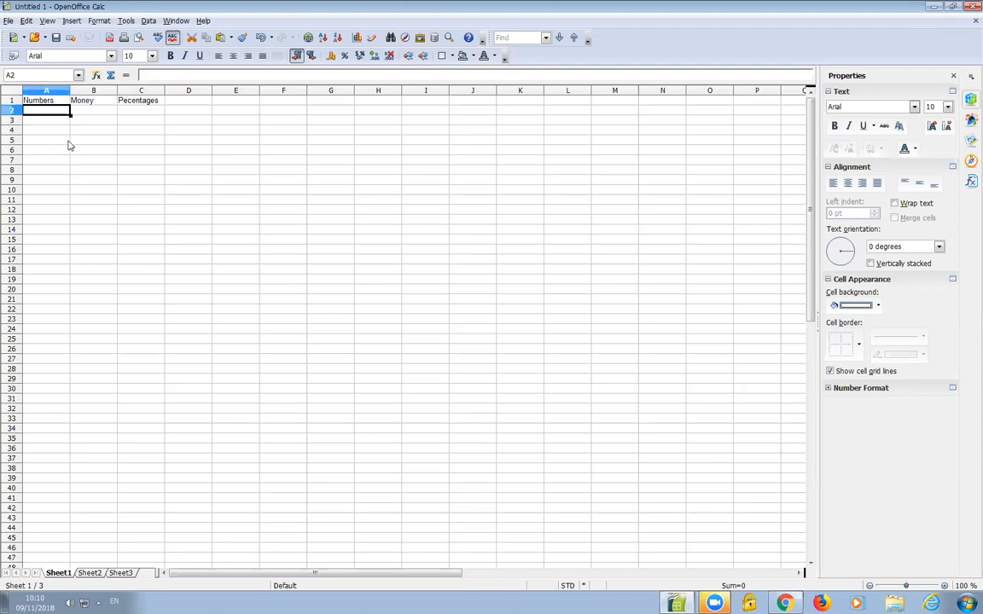
type("1")
key("Return")
type("2")
key("Return")
type("3")
left_click(55, 122)
left_click_drag(56, 126, 56, 134)
key("BackSpace")
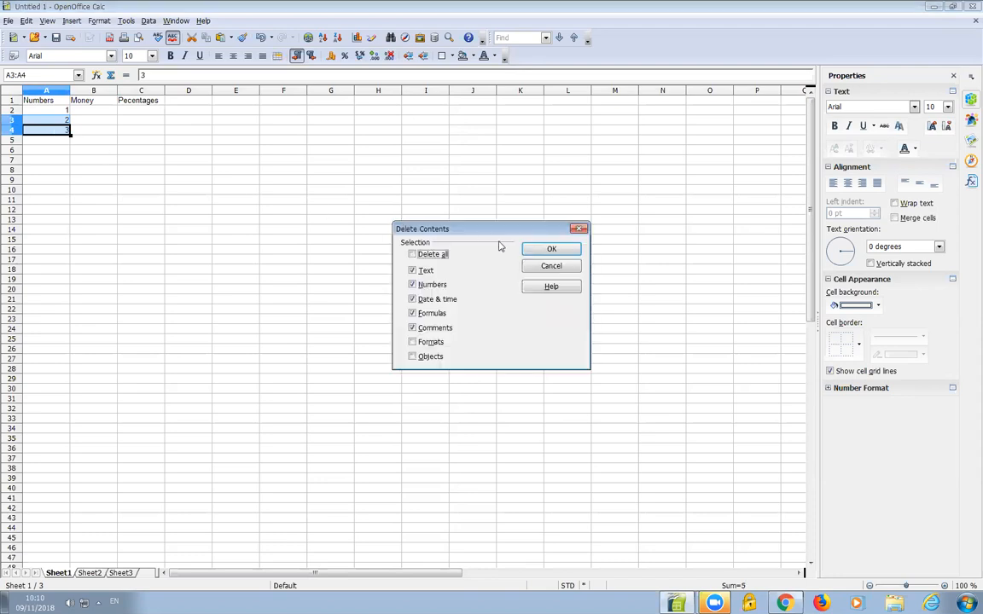
left_click(540, 266)
left_click(92, 117)
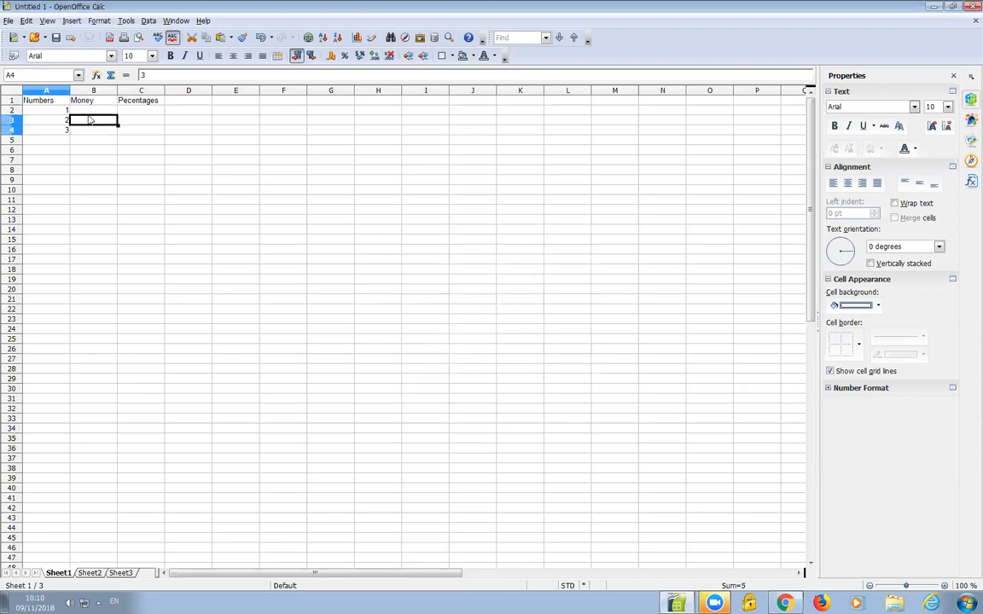
left_click_drag(61, 109, 135, 132)
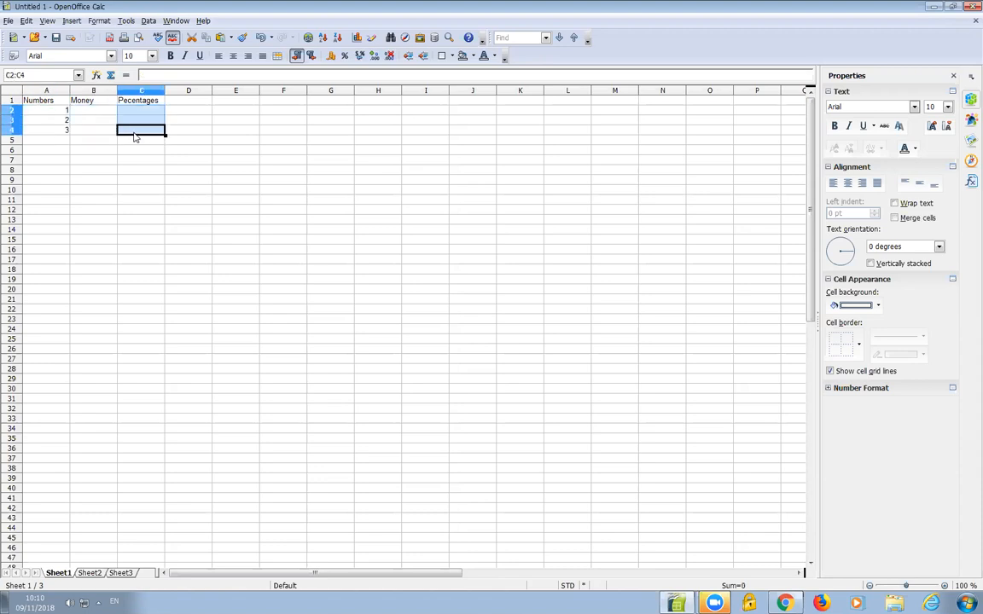
left_click(92, 134)
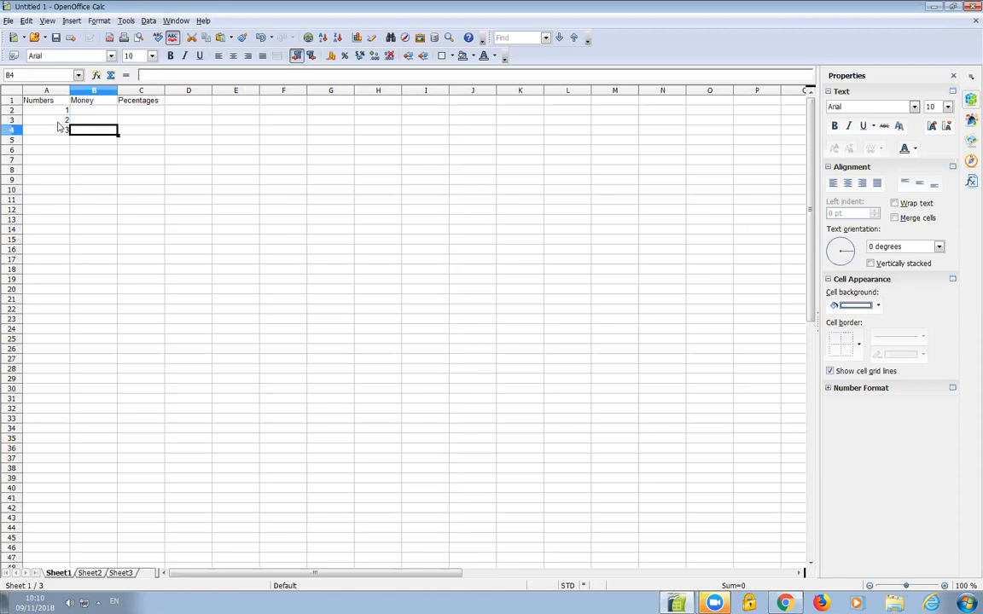
- Enter 1 in cell B2 under the Money heading and apply the currency number format to it
left_click(87, 112)
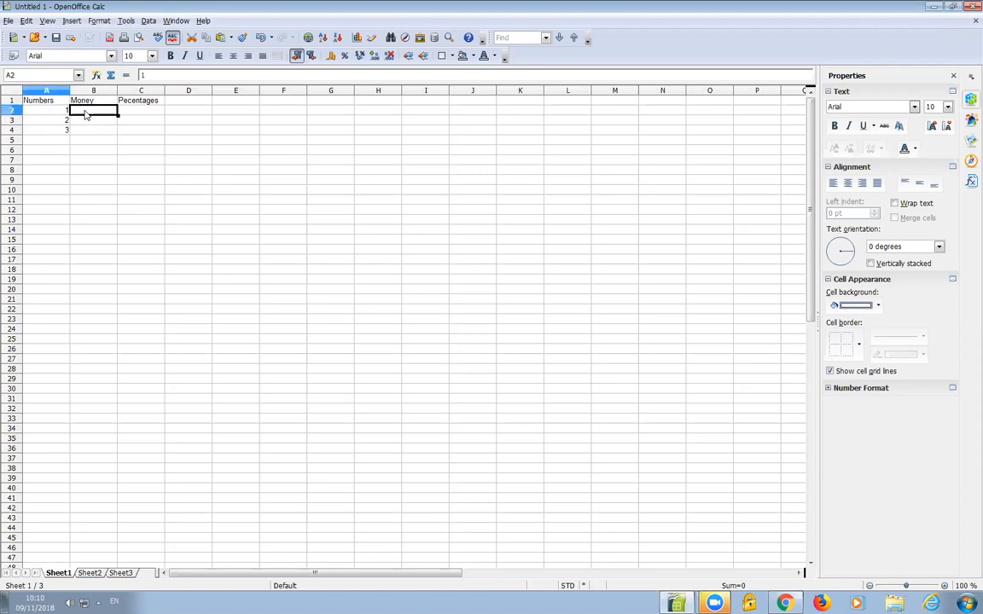
type("1")
key("Return")
left_click(97, 110)
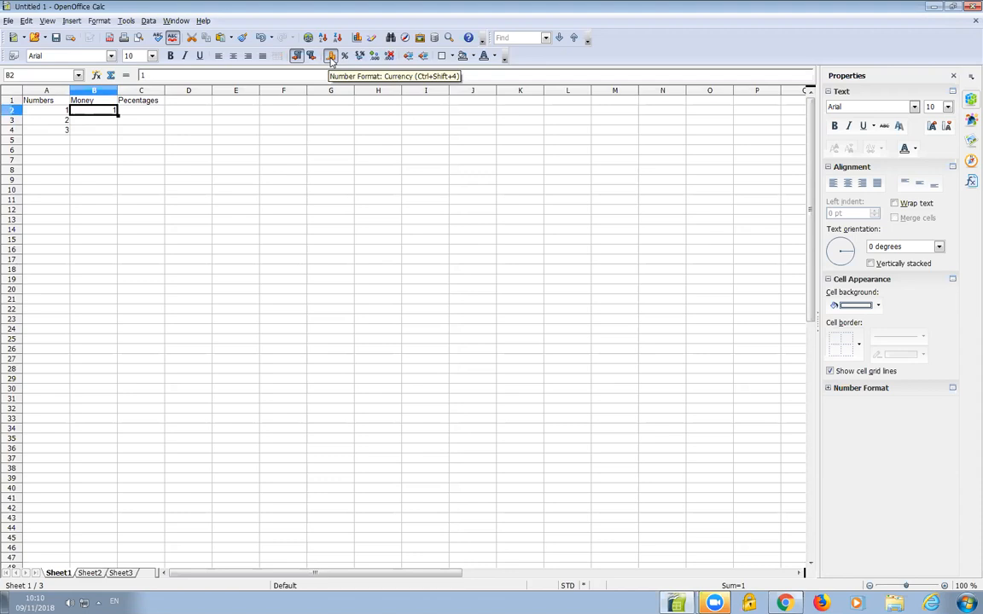
left_click(331, 56)
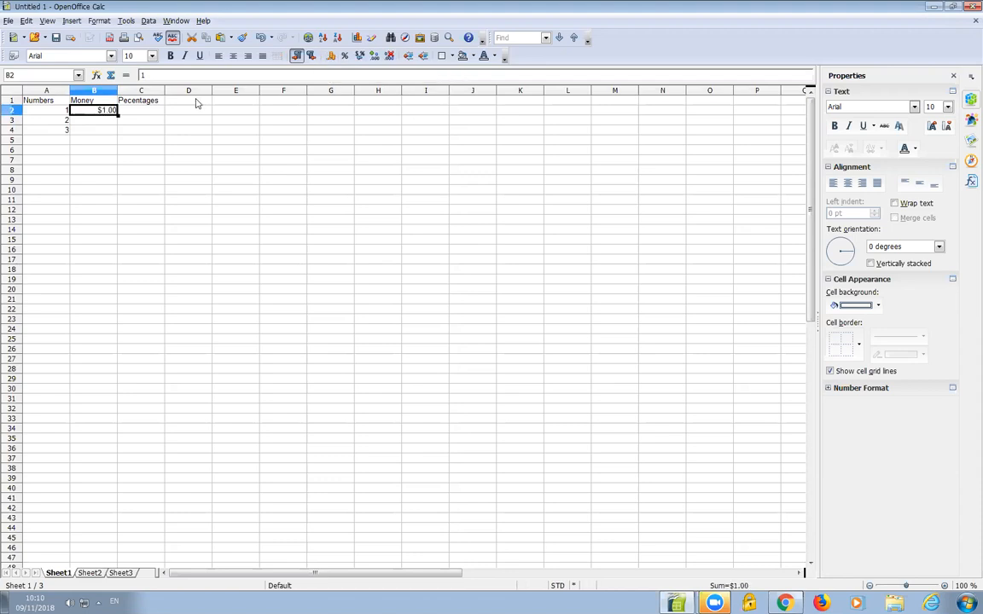
- Enter 10 in cell C2, try the percent number format on it, and undo that format
left_click(135, 114)
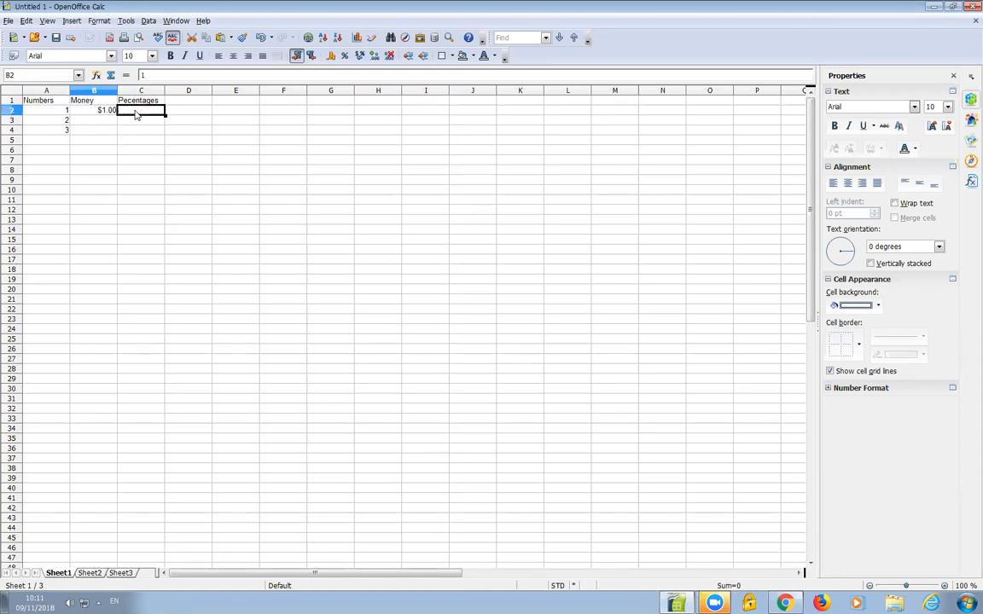
type("10")
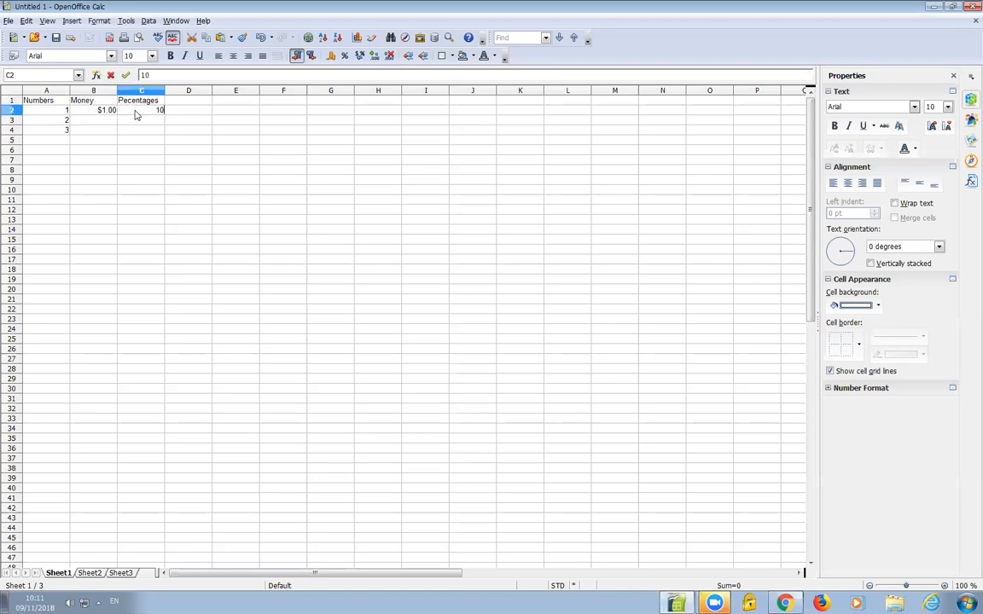
key("Return")
left_click(146, 113)
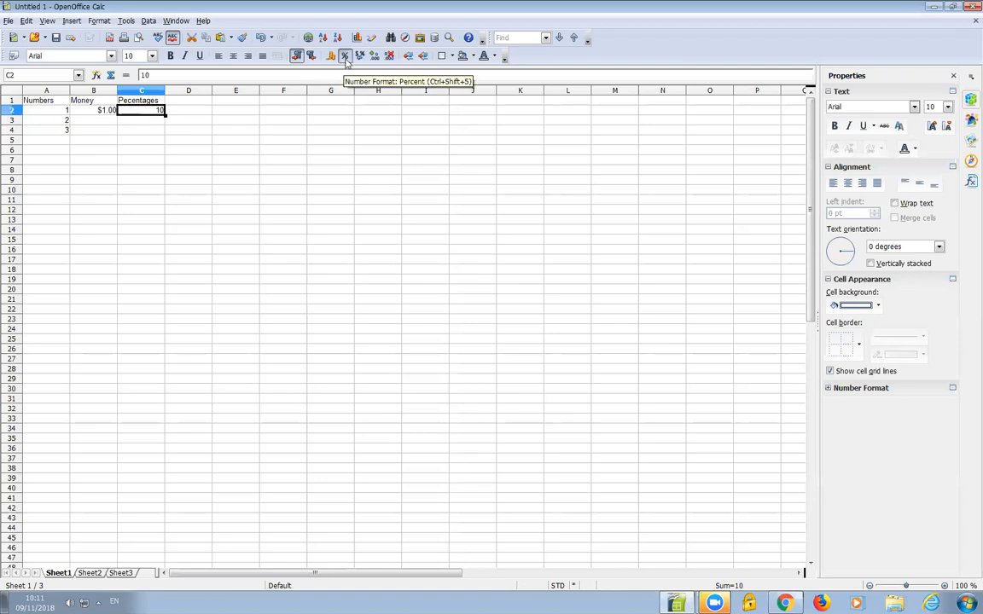
left_click(346, 57)
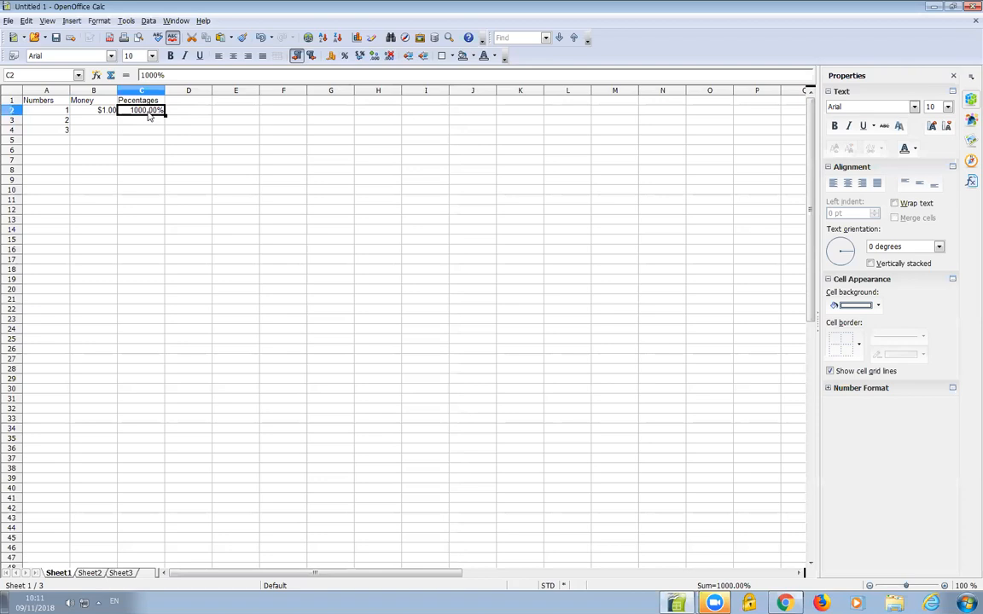
type("10")
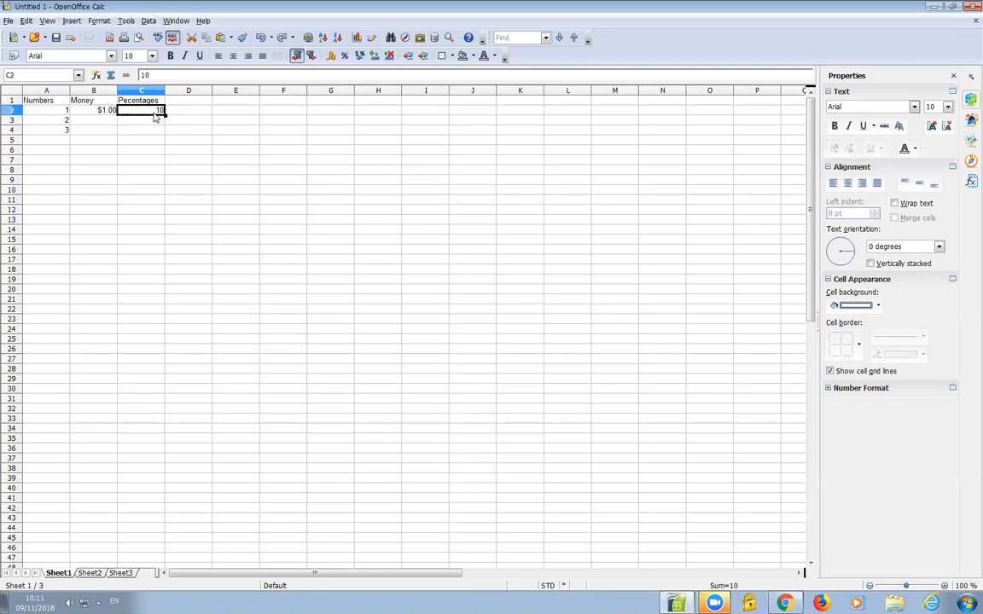
- Set cell C2 to 0.1 and apply the percent number format to it
type("0.1")
key("Return")
left_click(154, 114)
left_click(346, 57)
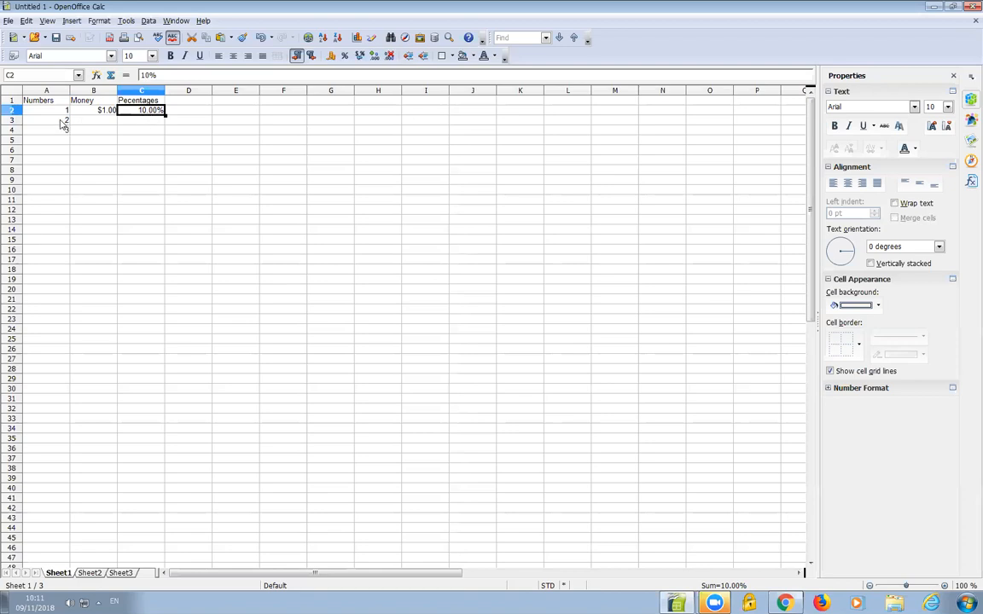
- Clear the numbers in cells A3 and A4, keeping only the first value in the Numbers column
left_click(62, 122)
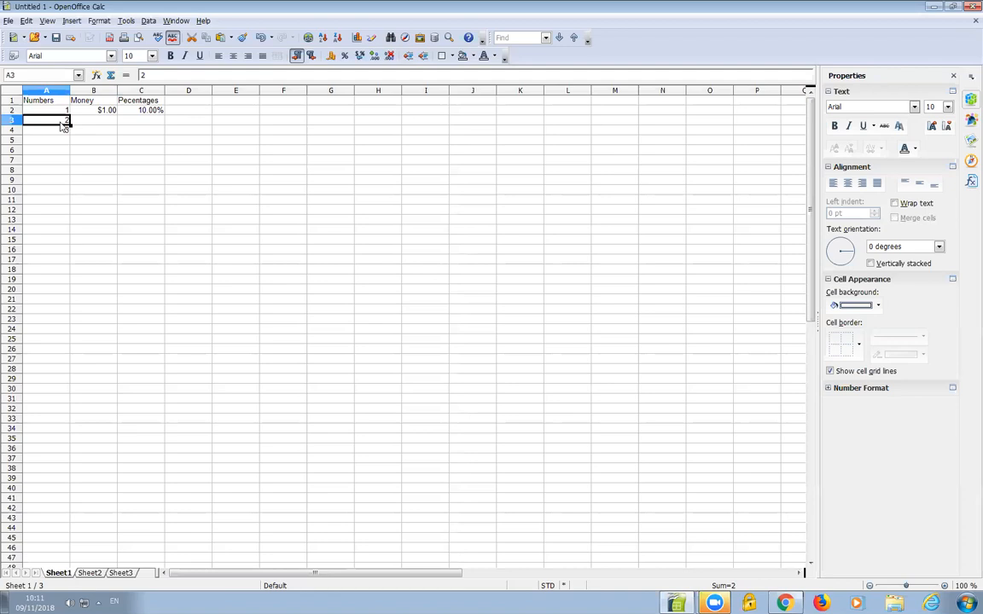
key("Delete")
key("Return")
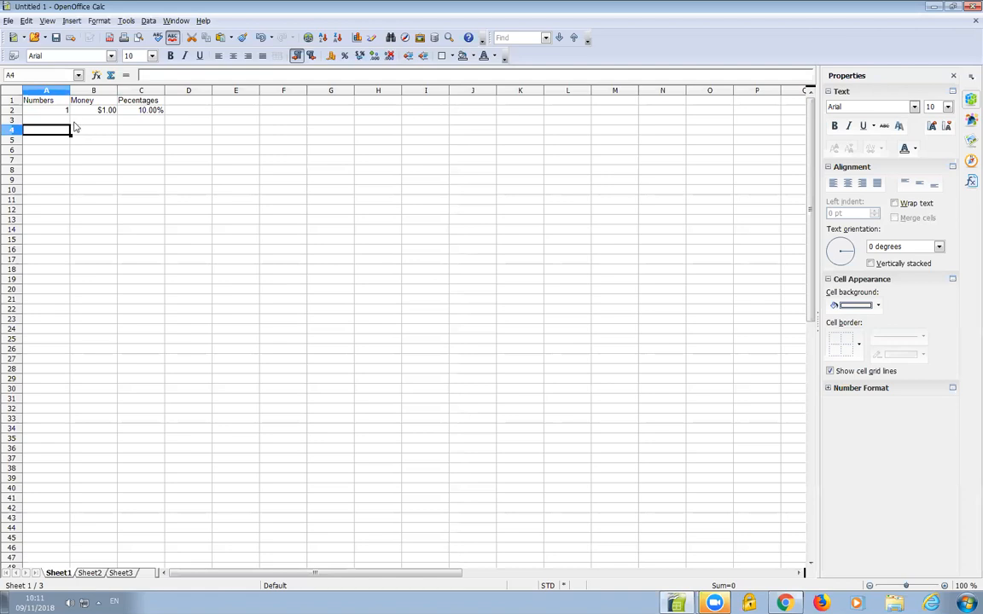
- Enter the values 2, 3, 4 and 5 manually in cells A3 to A6
left_click(60, 110)
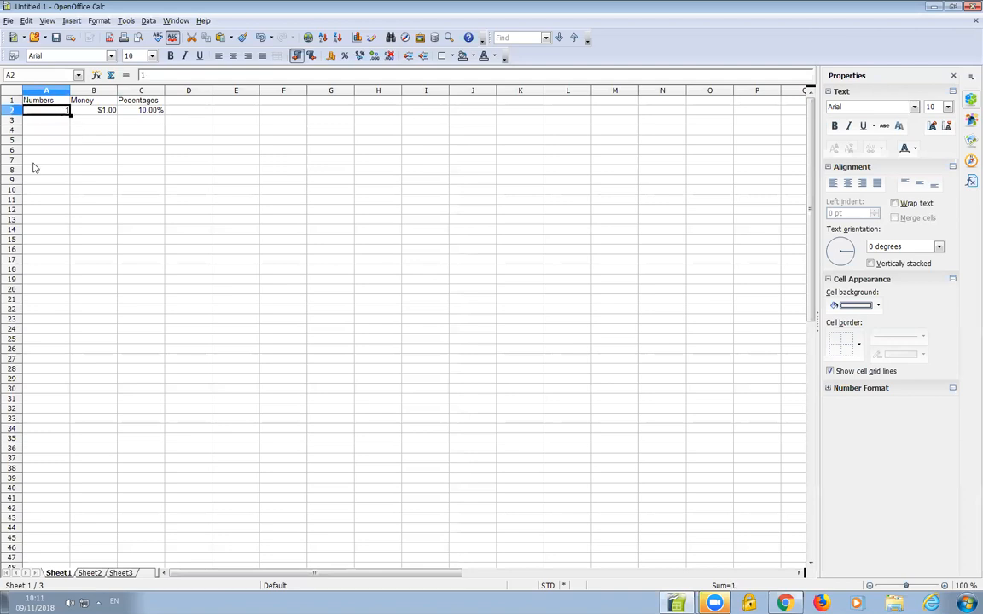
key("Return")
type("2")
key("Return")
type("3")
key("Return")
type("4")
key("Return")
type("5")
- Clear the manually entered numbers in cells A3 to A6
mouse_move(60, 121)
left_mouse_down()
mouse_move(52, 153)
mouse_move(51, 124)
left_mouse_up()
left_click(51, 153)
key("Delete")
left_click(62, 140)
left_click(64, 124)
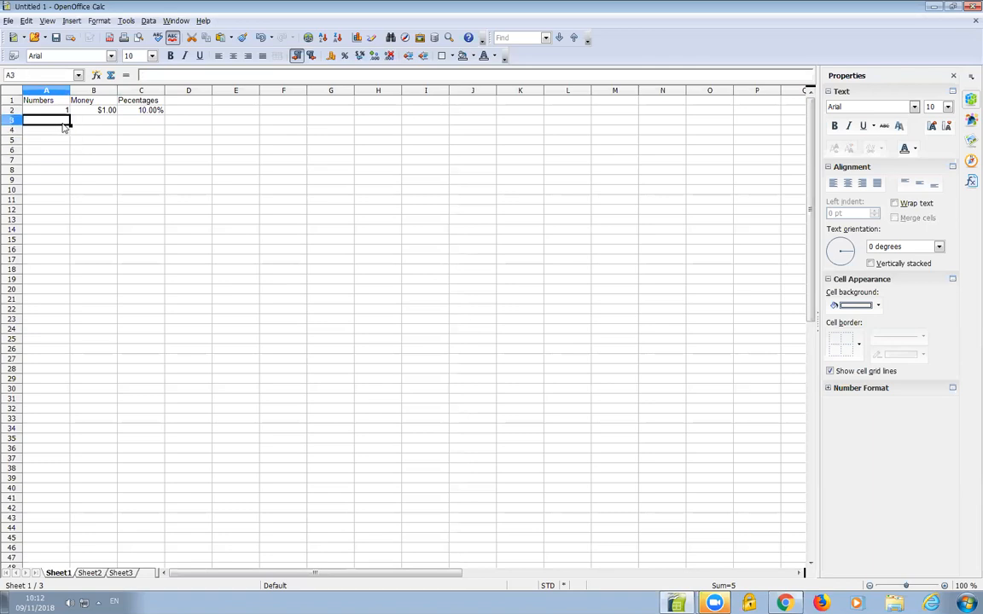
- Autofill the number series from cell A2 down to cell A40
left_click(58, 111)
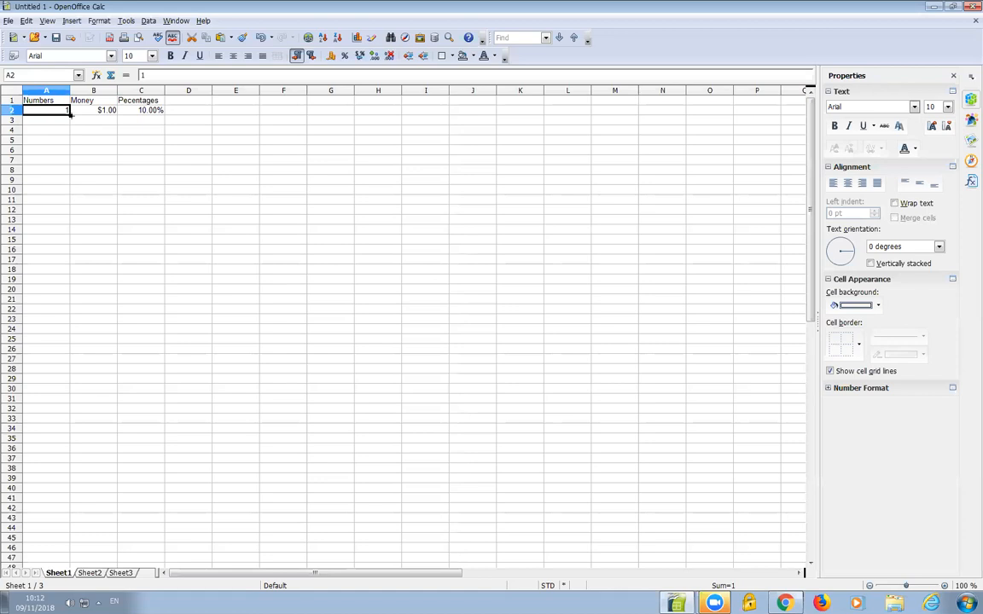
left_click_drag(71, 115, 61, 489)
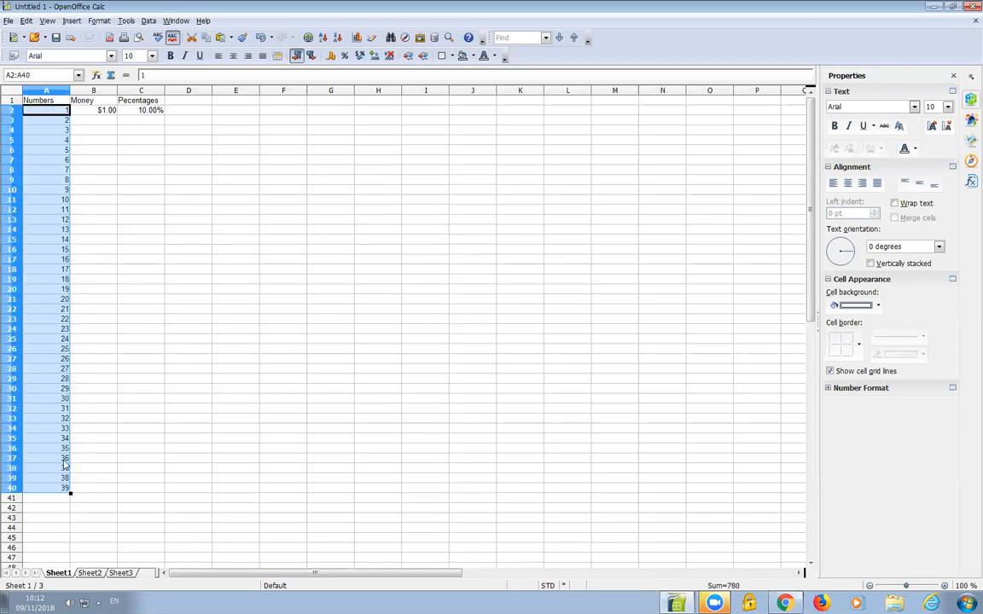
left_click(57, 120)
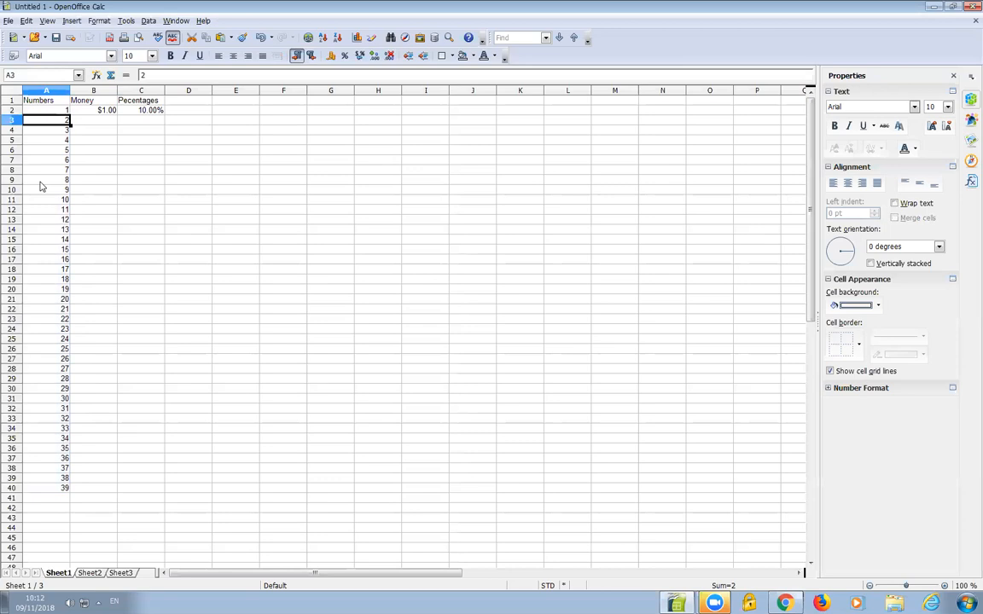
- Undo the autofilled series below cell A2
left_click(58, 132)
key("ctrl+Up")
key("Down")
key("ctrl+shift+Down")
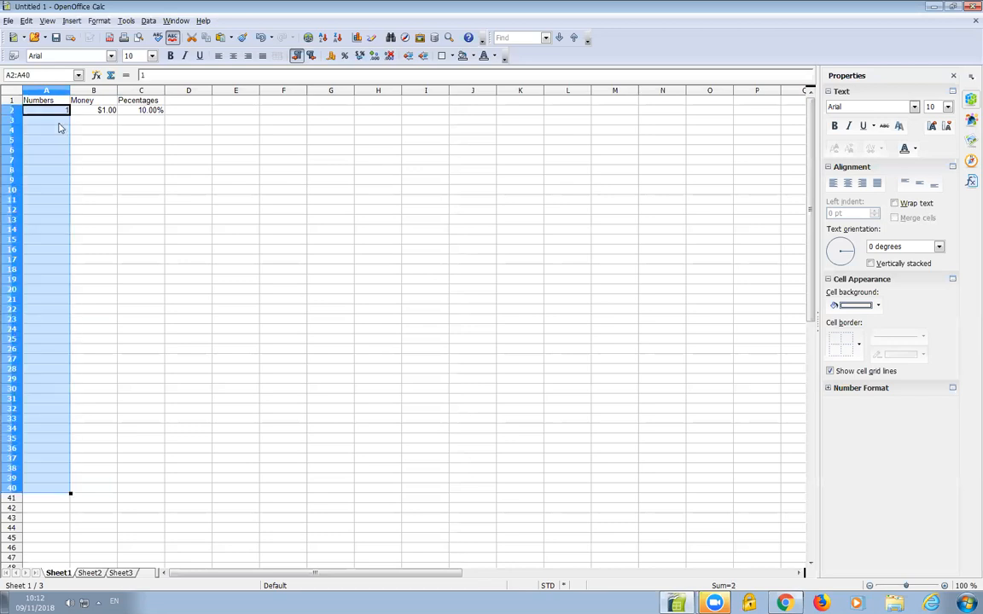
- Enter 3 in cell A3 and 5 in cell A4, and select the range A2:A4
left_click(60, 124)
type("3")
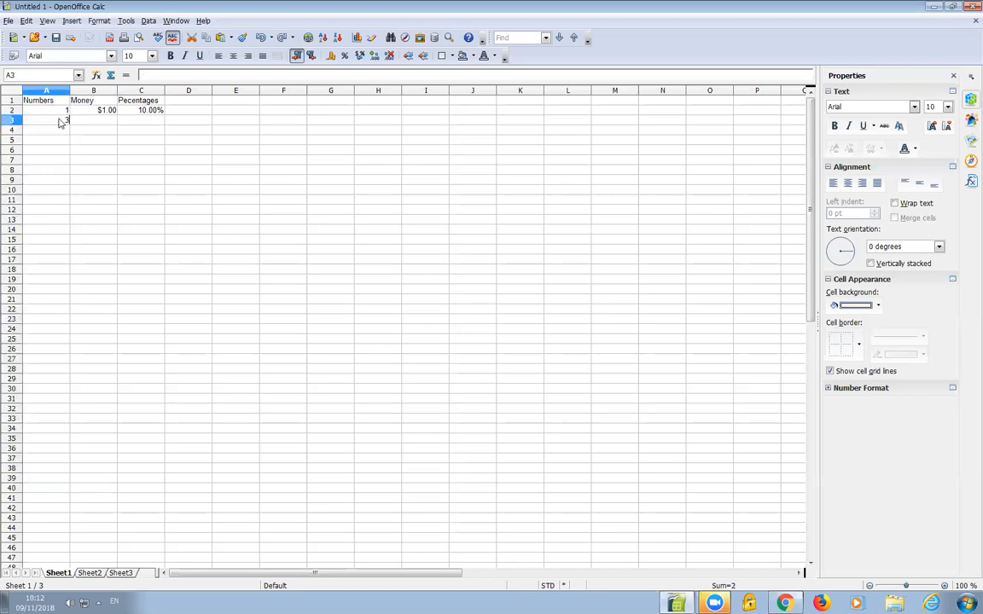
left_click(58, 132)
type("5")
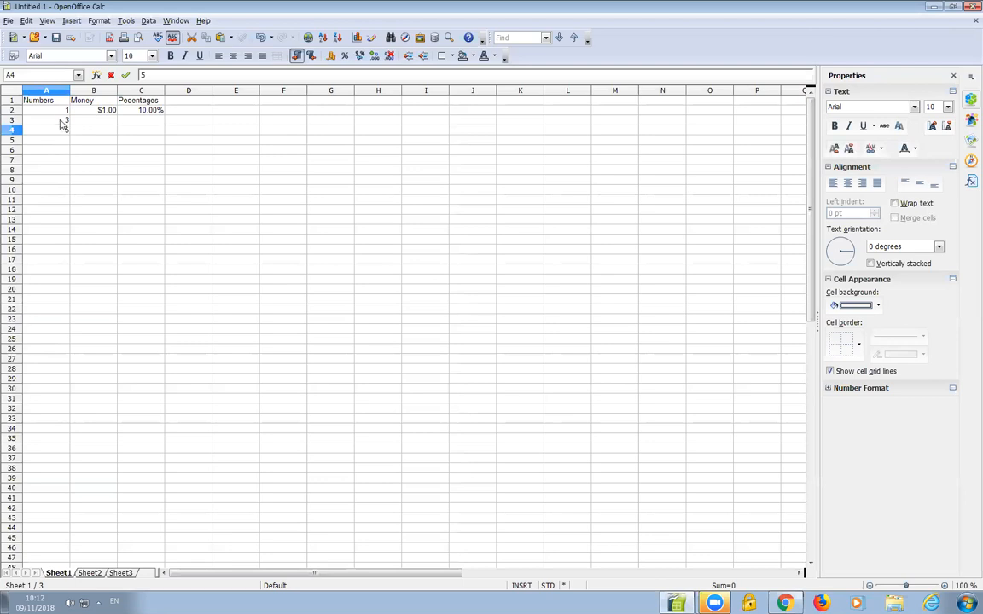
left_click_drag(57, 112, 56, 126)
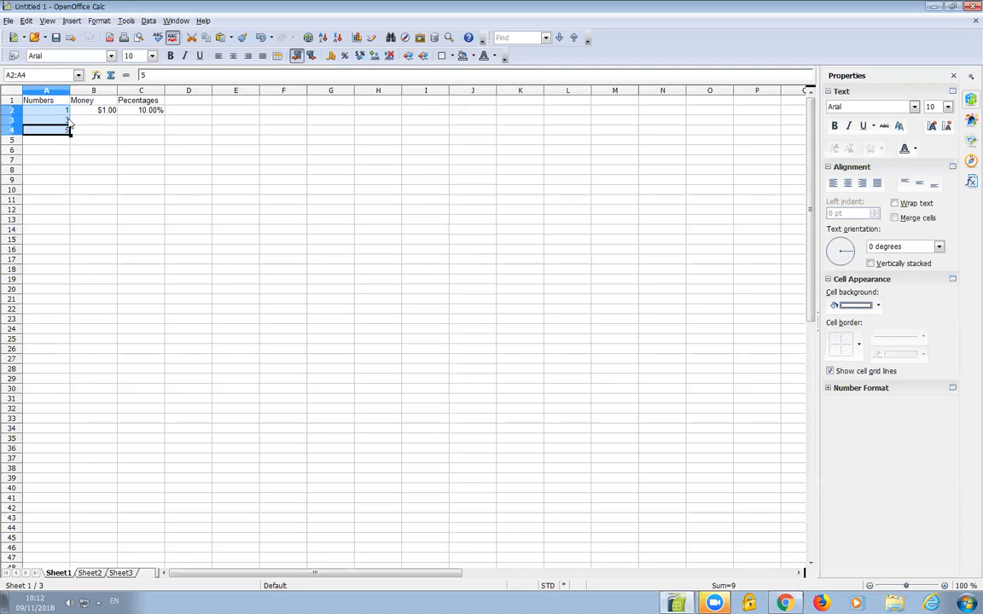
- Autofill the odd-number series from A2:A4 down to cell A40 and the currency series from cell B2 down to cell B40
left_click_drag(71, 134, 53, 491)
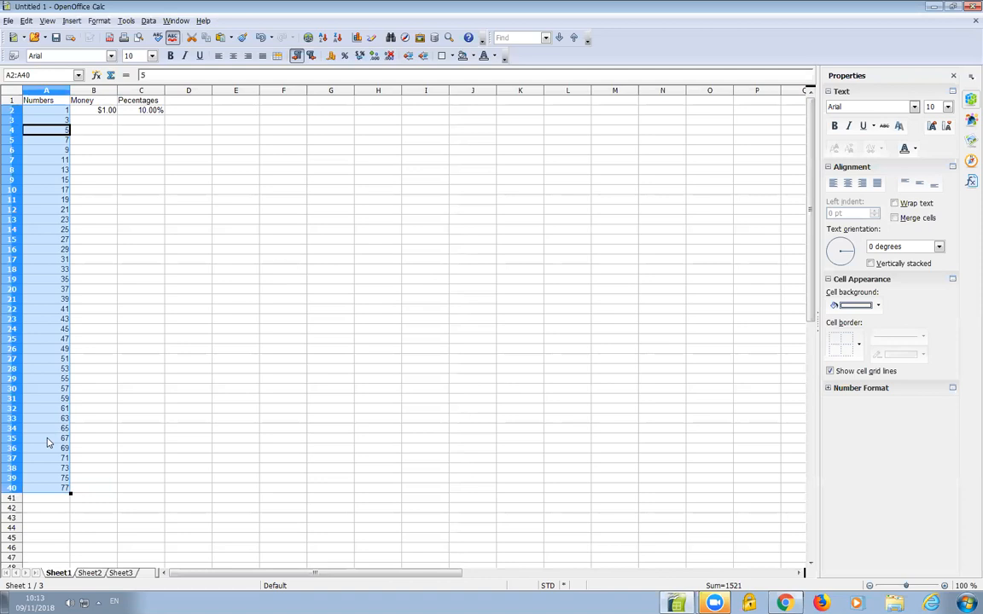
left_click(100, 109)
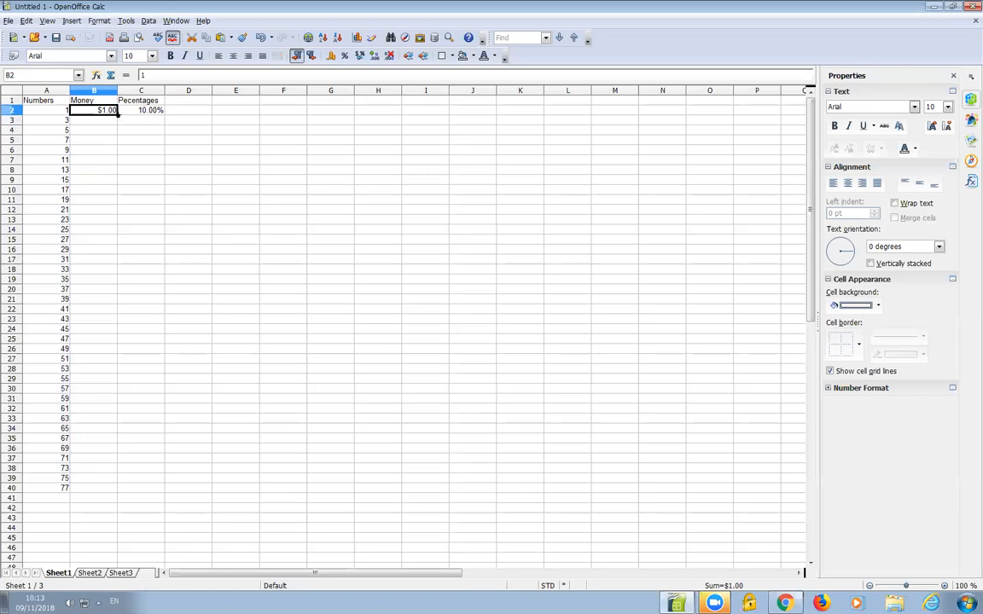
left_click_drag(118, 115, 117, 493)
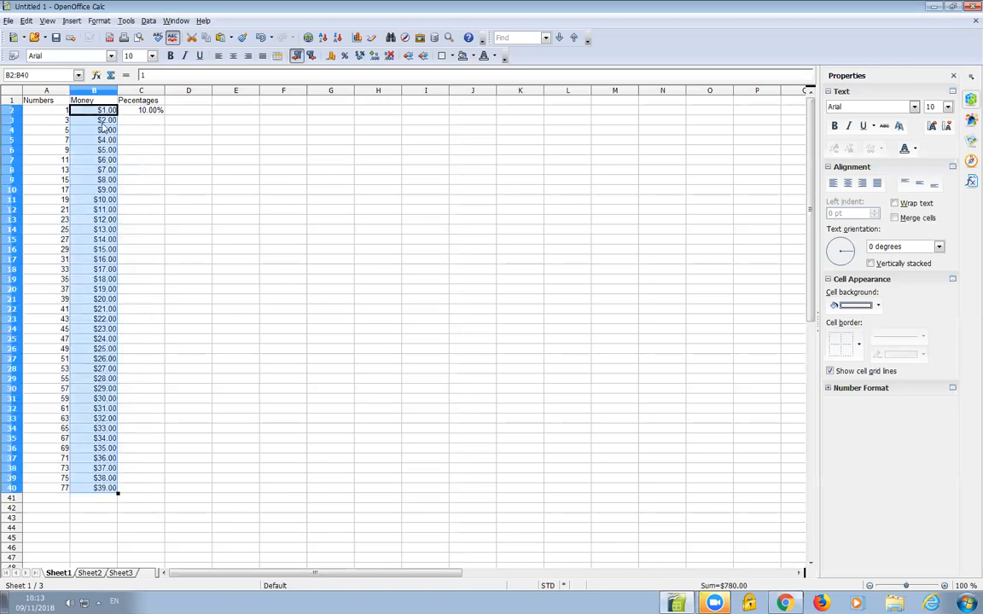
left_click(95, 121)
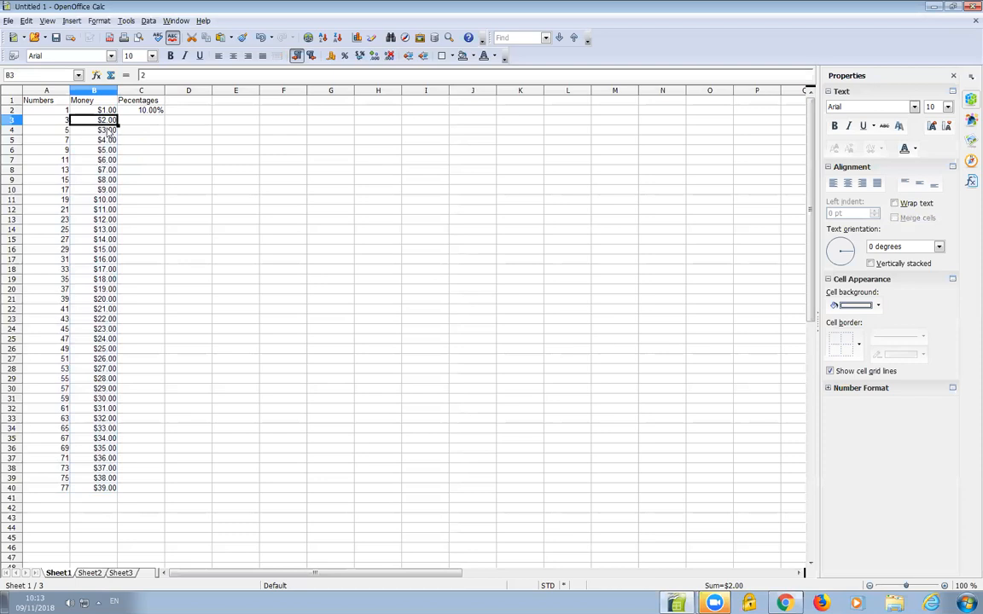
- Try to autofill the percentages from cell C2 alone down to cell C40, and undo the fill
left_click(143, 111)
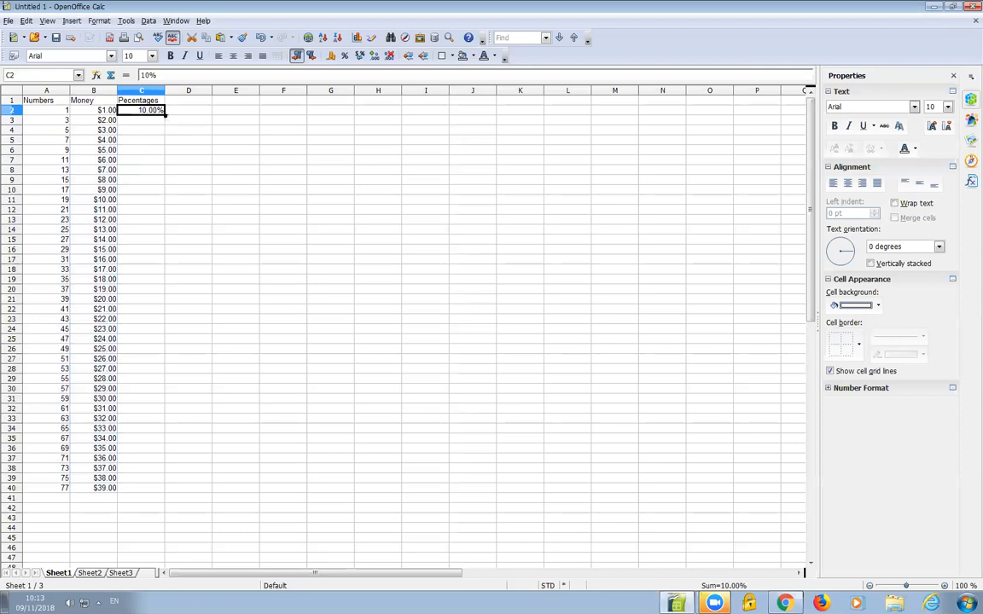
left_click_drag(164, 114, 149, 496)
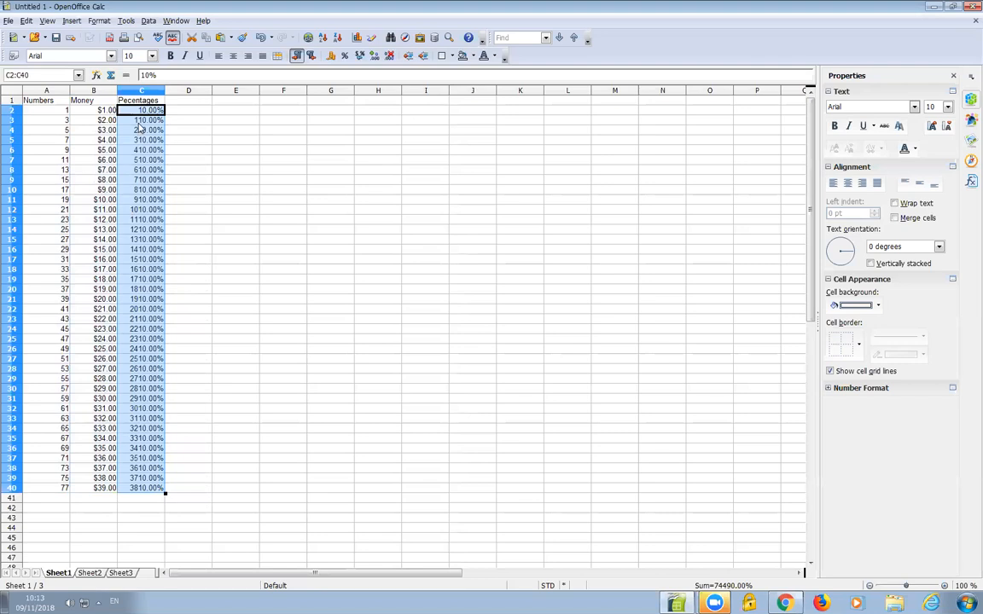
key("ctrl+z")
- Enter 0.2 in cell C3 and format it as a percentage
left_click(151, 121)
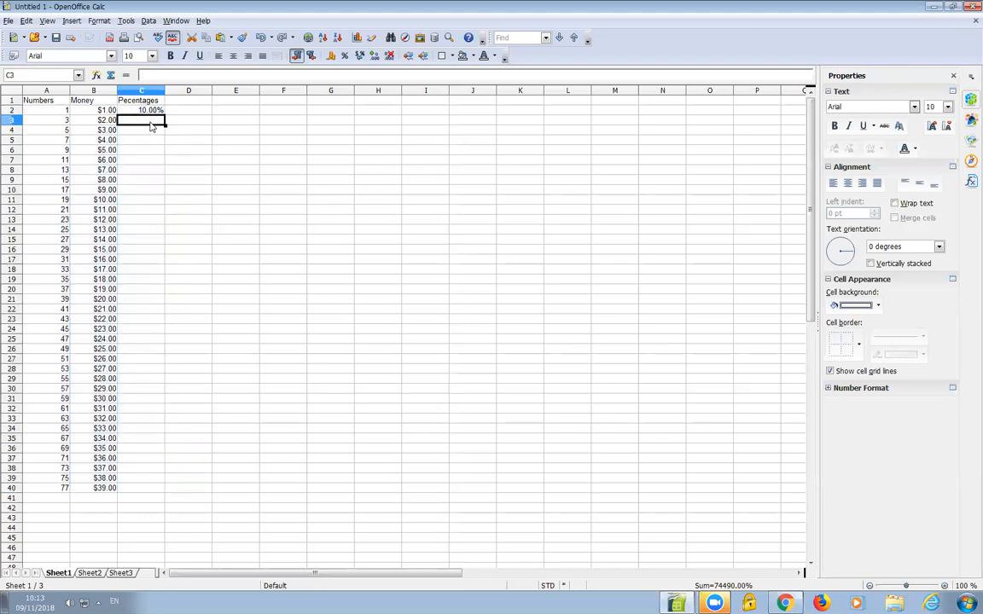
type("0.2")
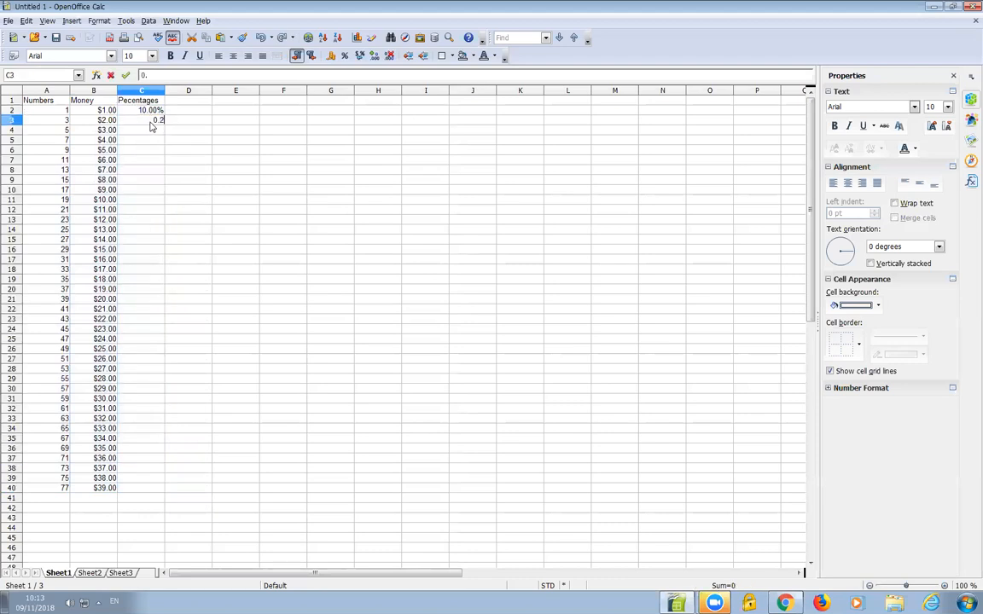
key("Return")
left_click(143, 122)
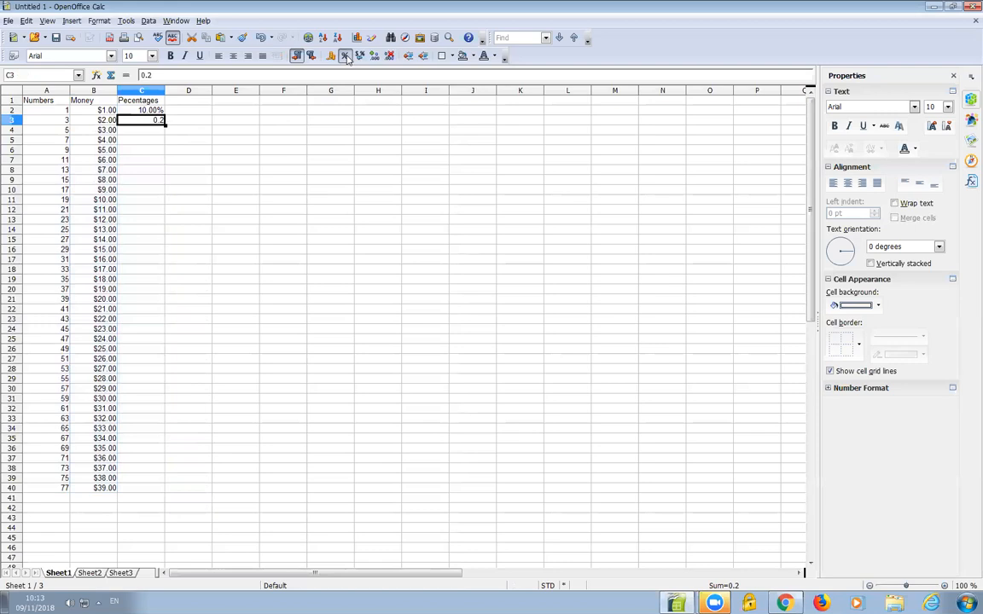
left_click(346, 56)
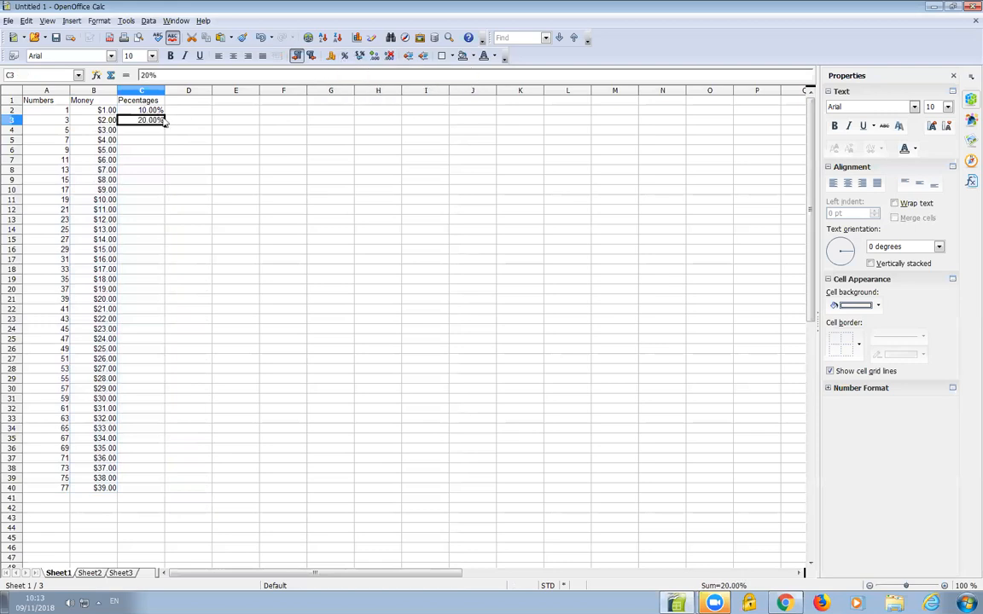
- Autofill the percentage series from the range C2:C3 down to cell C11
left_click_drag(149, 110, 150, 125)
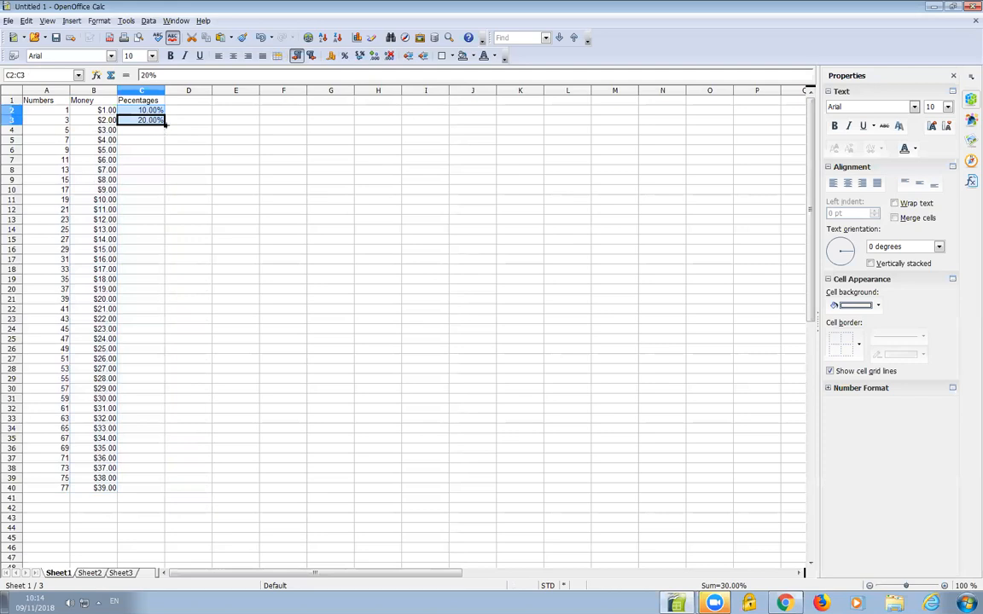
left_click_drag(164, 132, 152, 201)
left_click(136, 119)
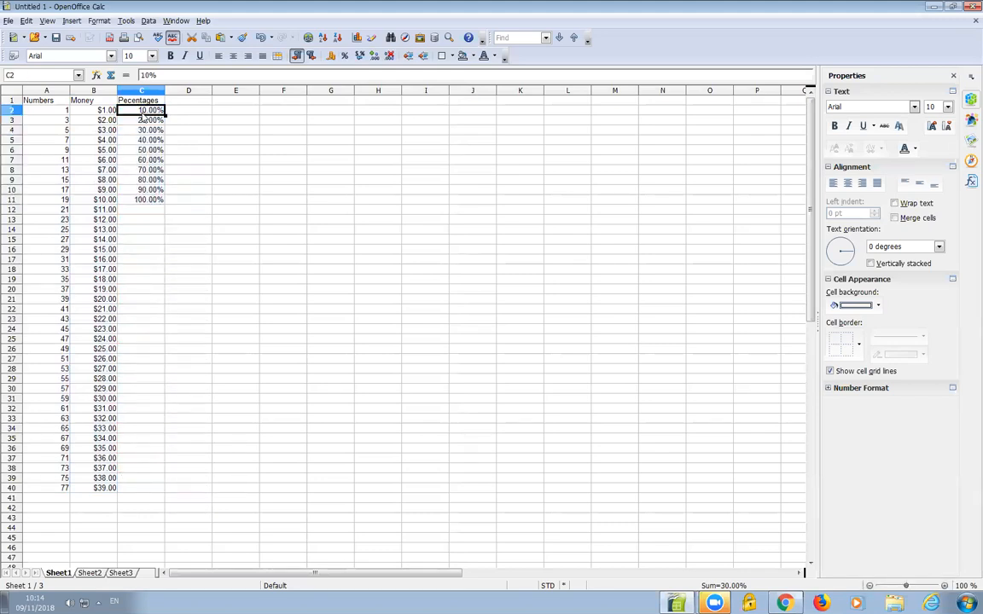
left_click(143, 132)
left_click(125, 140)
left_click(122, 150)
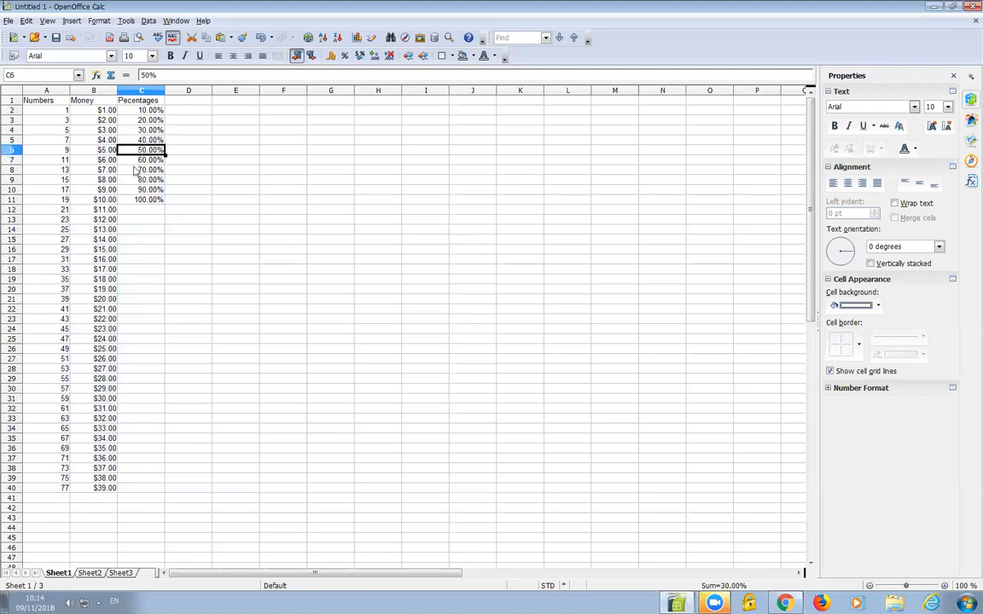